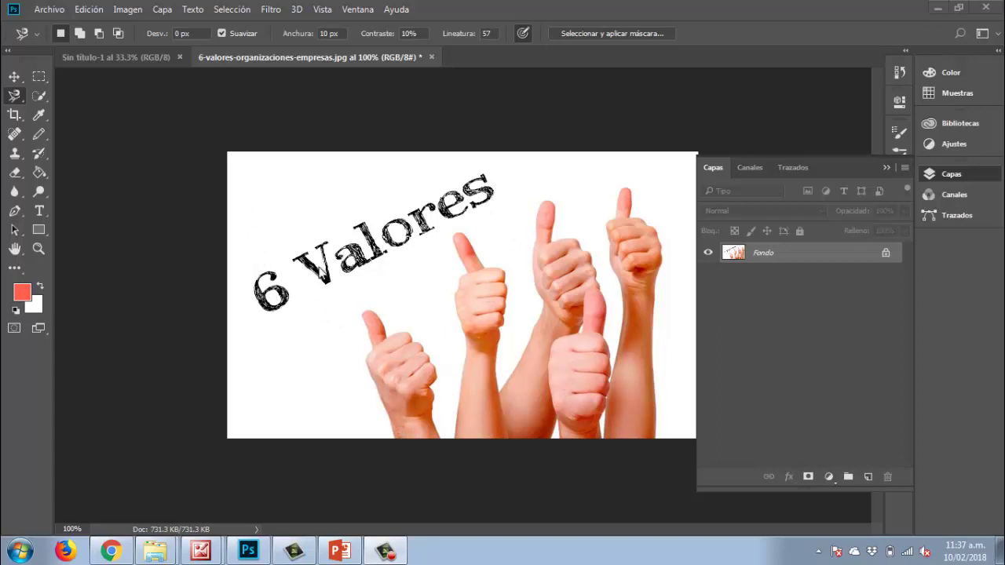
# - Trace a closed Magnetic Lasso selection around the five thumbs-up hands and arms
pyautogui.rightClick(18, 100)
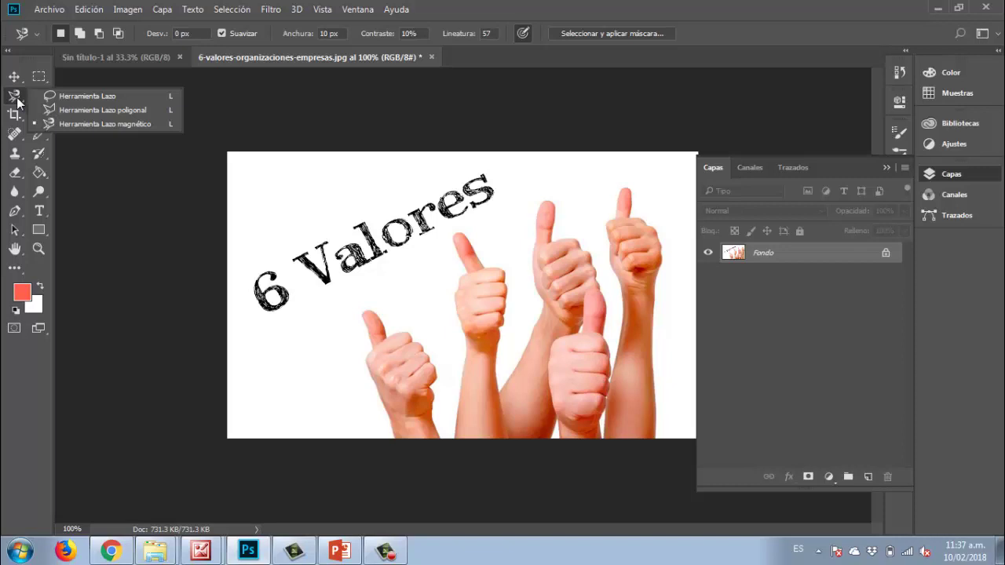
pyautogui.click(75, 126)
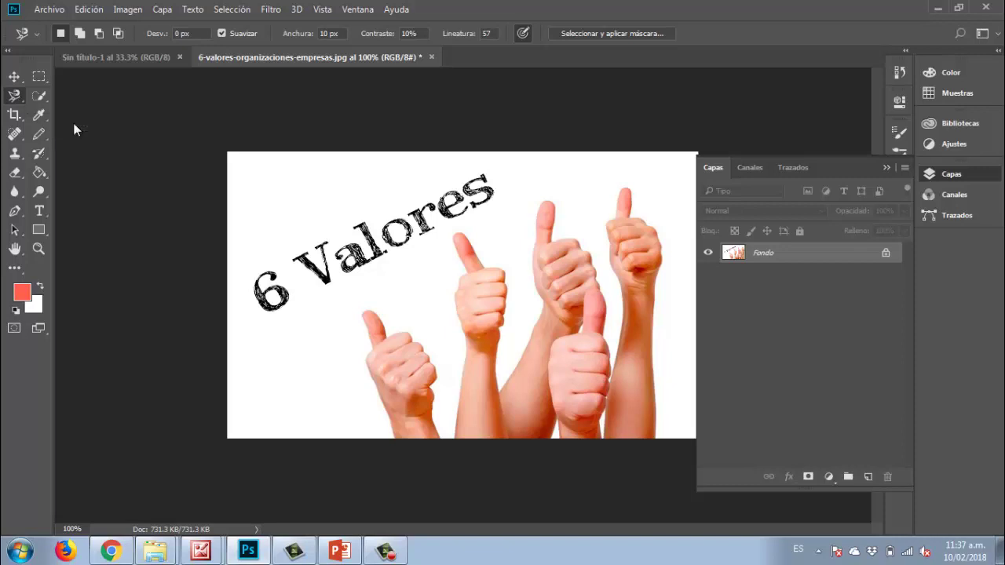
pyautogui.click(394, 436)
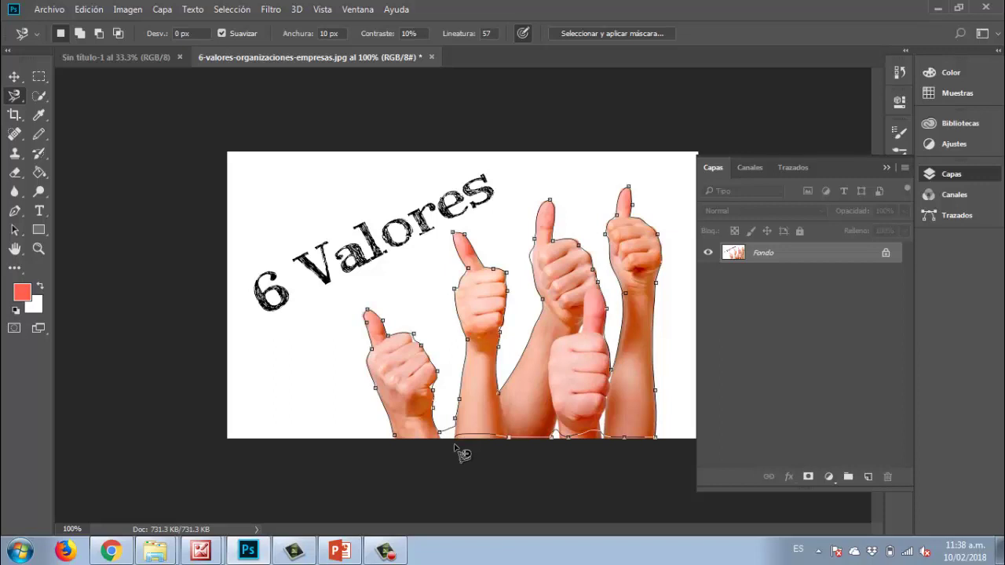
pyautogui.click(395, 440)
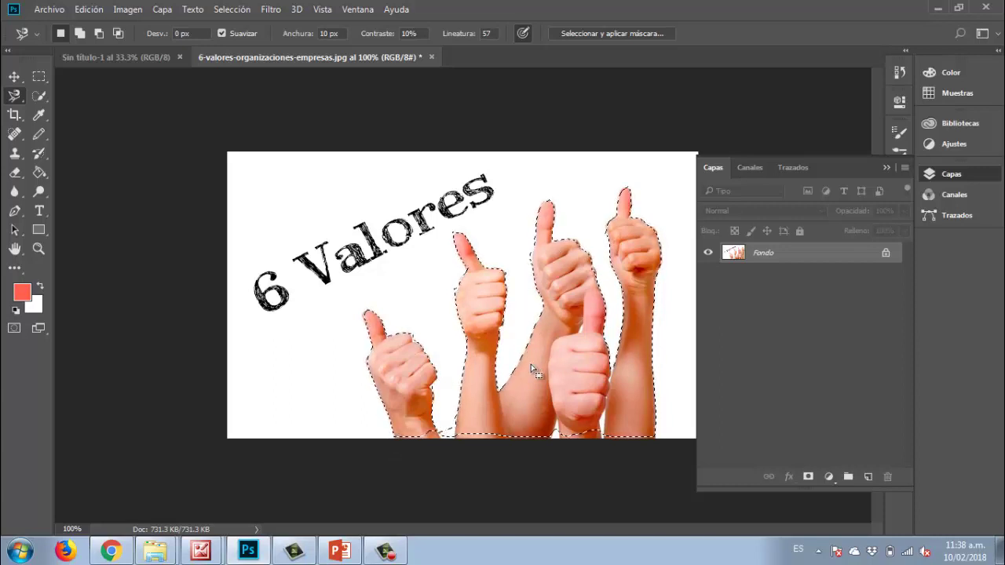
# - Copy the selected hands onto a new layer, Capa 1, using Ctrl+J
pyautogui.rightClick(580, 430)
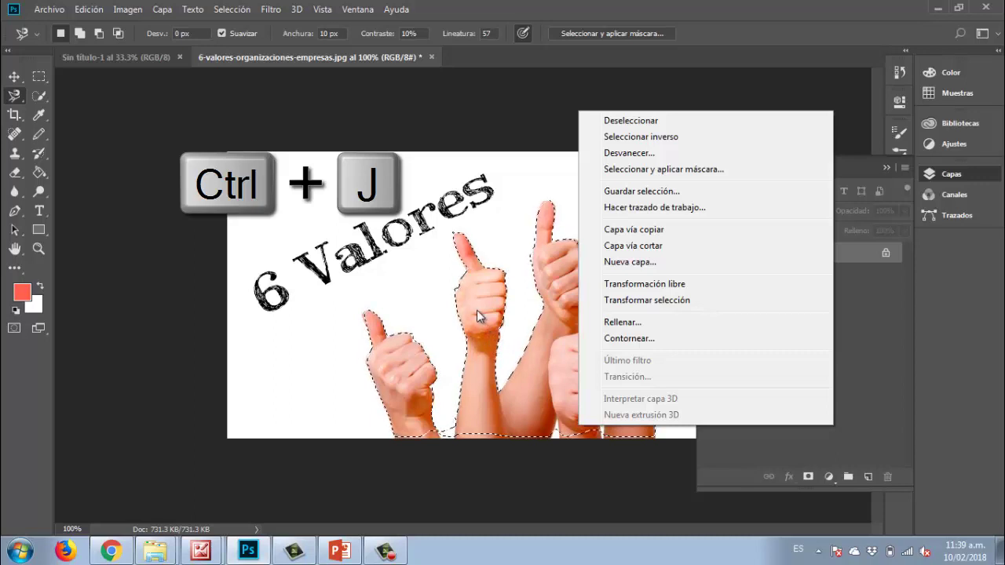
pyautogui.click(425, 320)
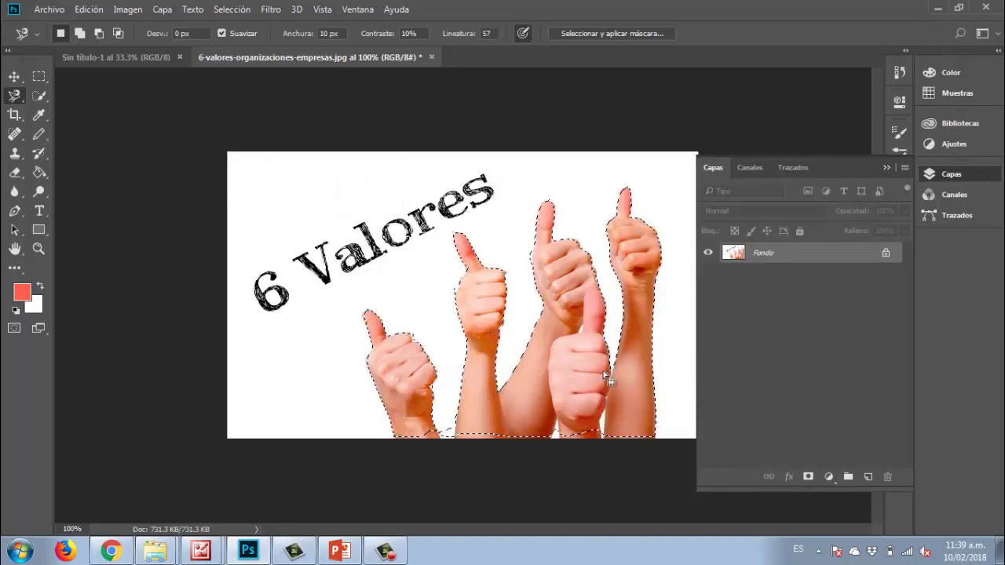
pyautogui.hotkey('ctrl', 'j')
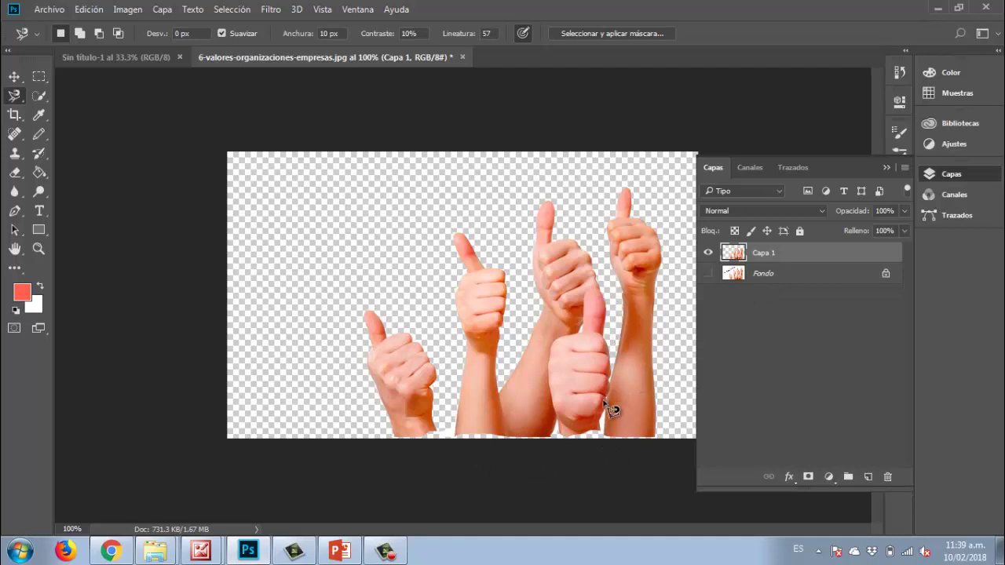
# - Zoom in on the hands' bottom edge and erase the leftover white fringe there
pyautogui.click(39, 249)
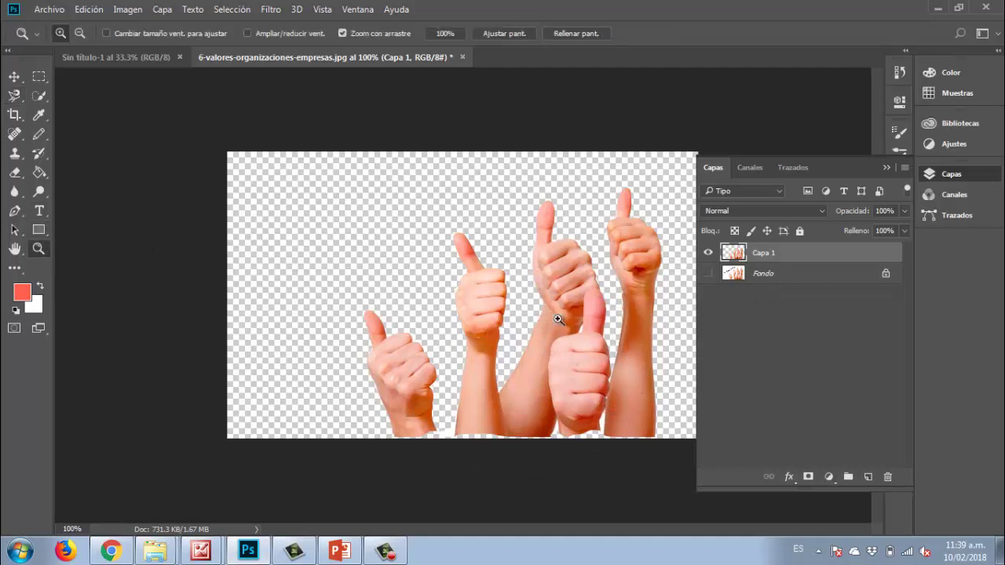
pyautogui.moveTo(567, 419); pyautogui.dragTo(628, 428)
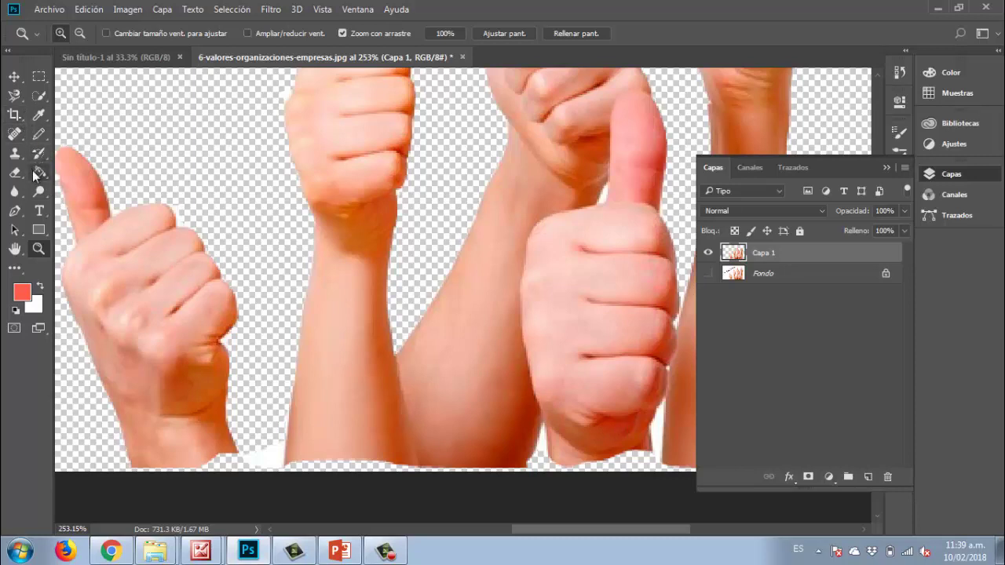
pyautogui.click(15, 172)
pyautogui.moveTo(130, 463)
pyautogui.mouseDown()
pyautogui.moveTo(309, 477)
pyautogui.moveTo(265, 474)
pyautogui.moveTo(542, 474)
pyautogui.moveTo(396, 482)
pyautogui.mouseUp()
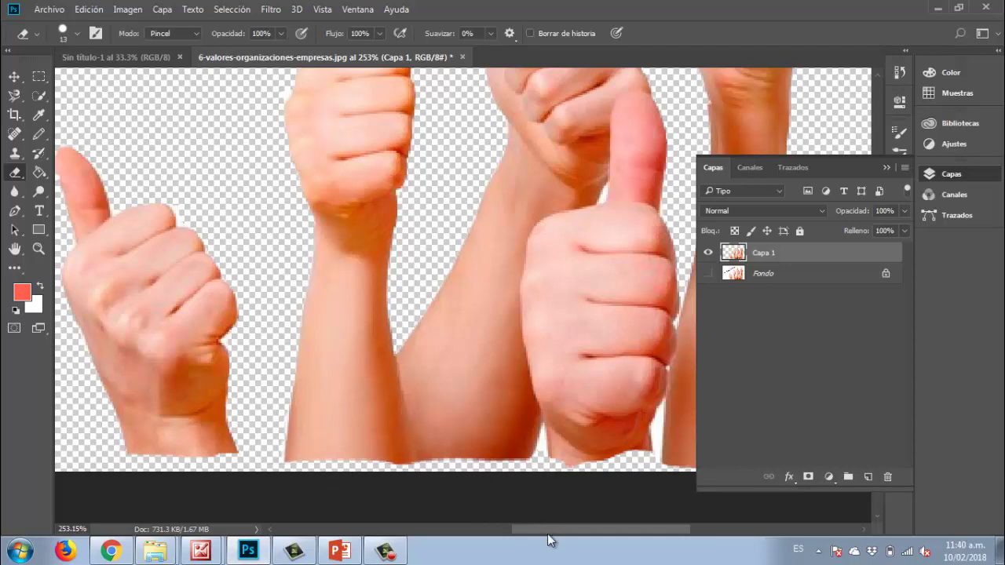
pyautogui.moveTo(552, 531); pyautogui.dragTo(597, 537)
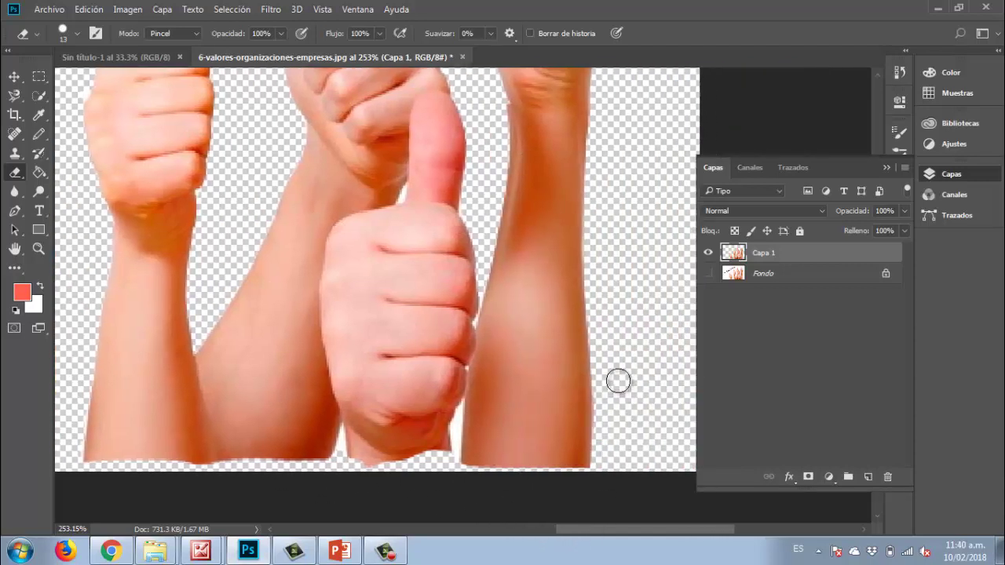
pyautogui.moveTo(619, 457)
pyautogui.mouseDown()
pyautogui.moveTo(588, 476)
pyautogui.moveTo(423, 483)
pyautogui.moveTo(359, 476)
pyautogui.moveTo(348, 465)
pyautogui.moveTo(420, 474)
pyautogui.mouseUp()
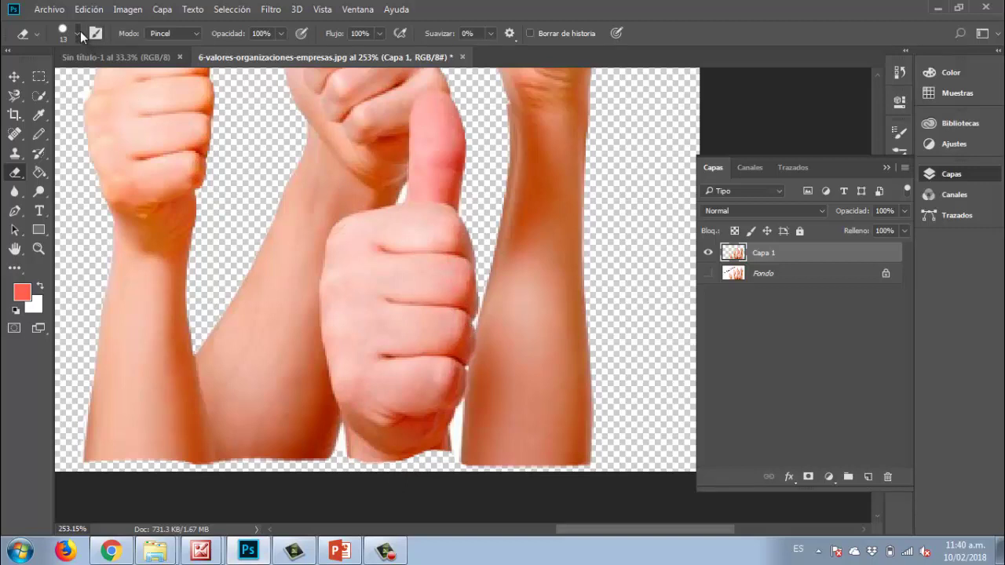
# - Shrink the eraser brush size to 6 px
pyautogui.click(78, 33)
pyautogui.moveTo(84, 82); pyautogui.dragTo(81, 82)
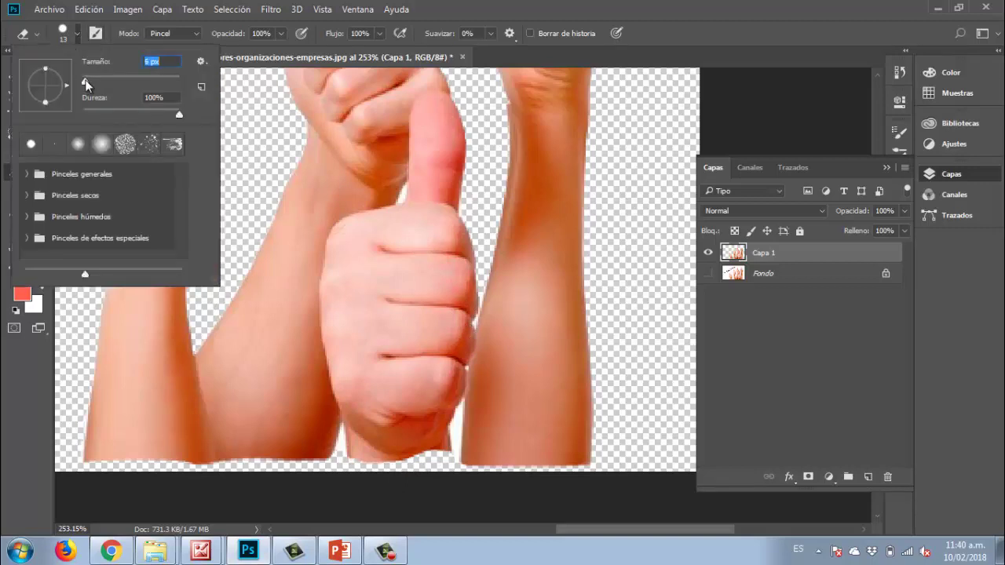
pyautogui.click(459, 414)
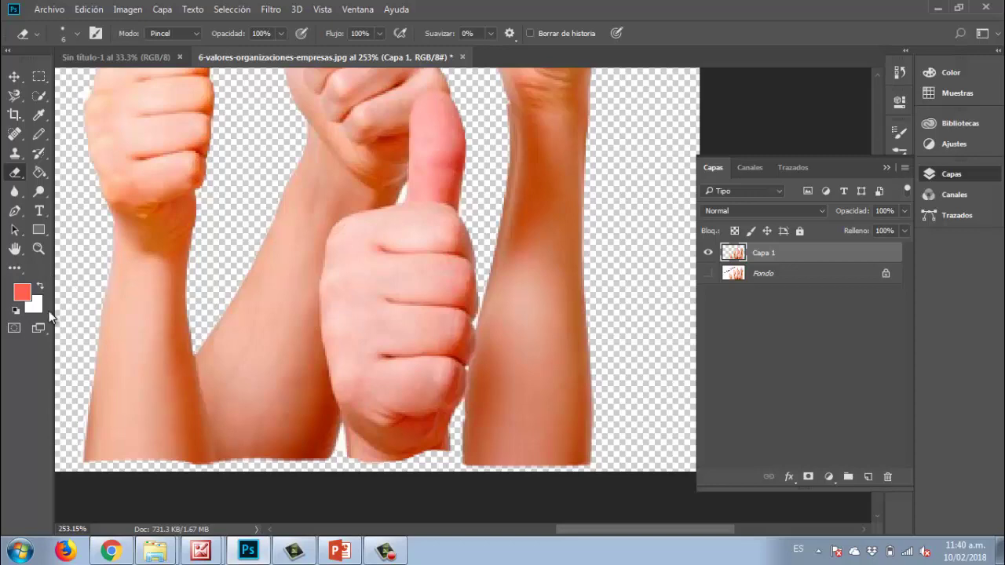
pyautogui.click(38, 249)
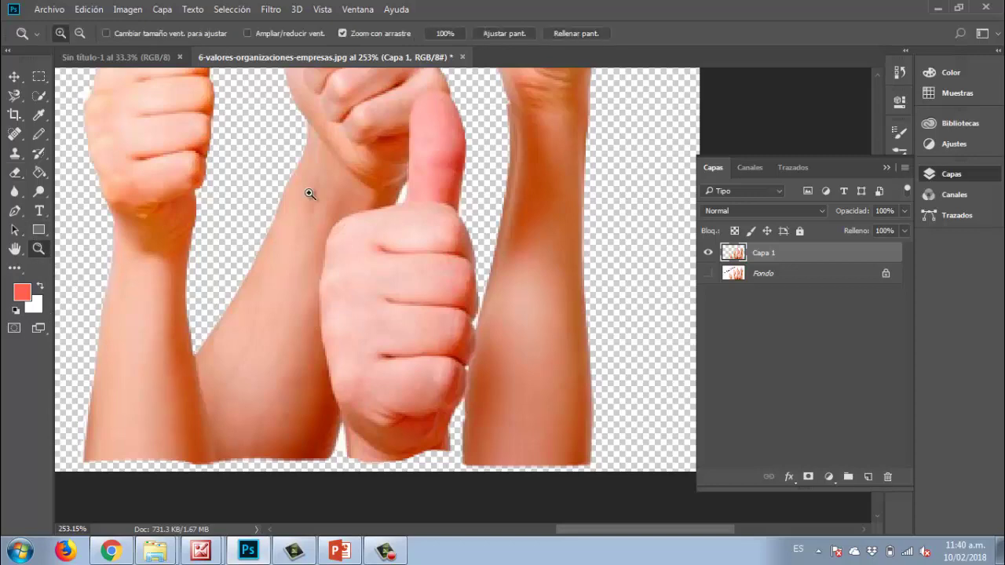
# - Fit the whole image in the window and collapse the Capas panel into the dock
pyautogui.click(509, 33)
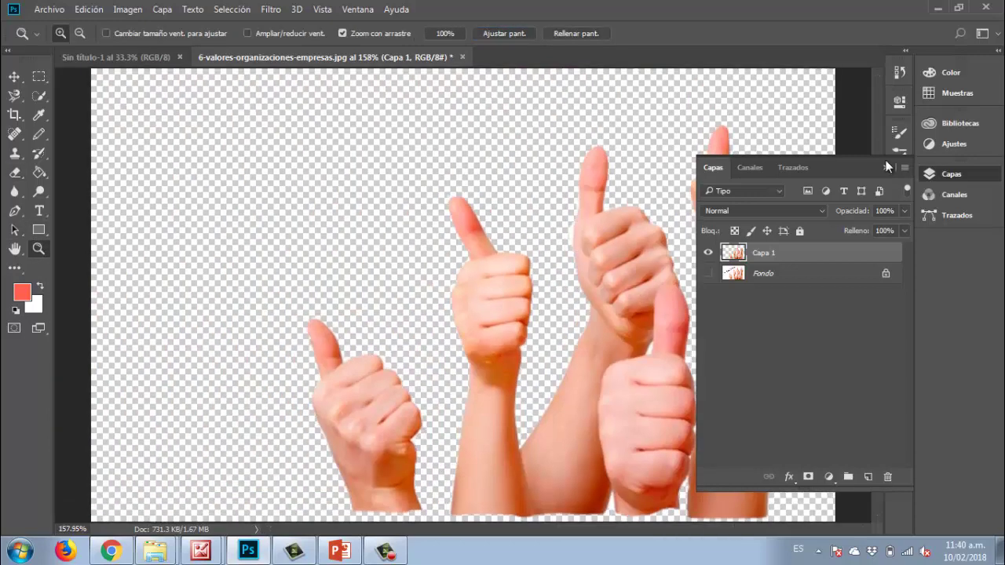
pyautogui.moveTo(850, 164); pyautogui.dragTo(848, 167)
pyautogui.click(885, 167)
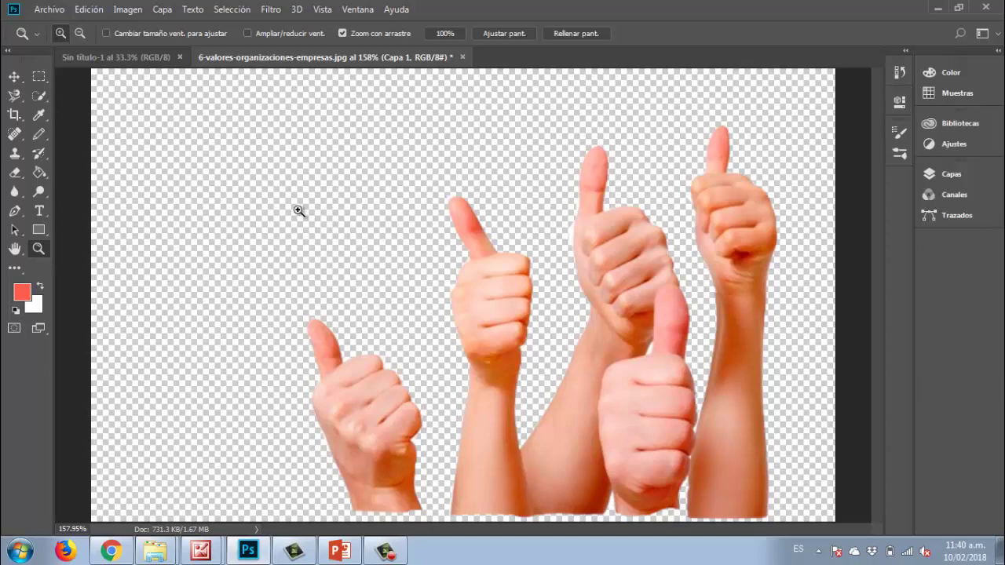
pyautogui.click(48, 9)
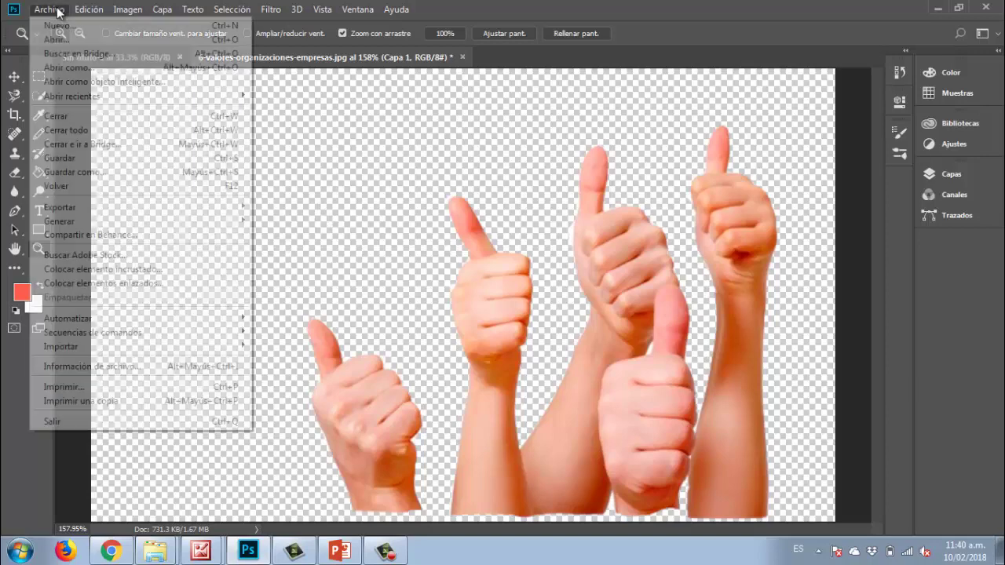
# - Save the image to Escritorio as PNG '6-valores-organizaciones-empresas', accepting the PNG options
pyautogui.click(100, 173)
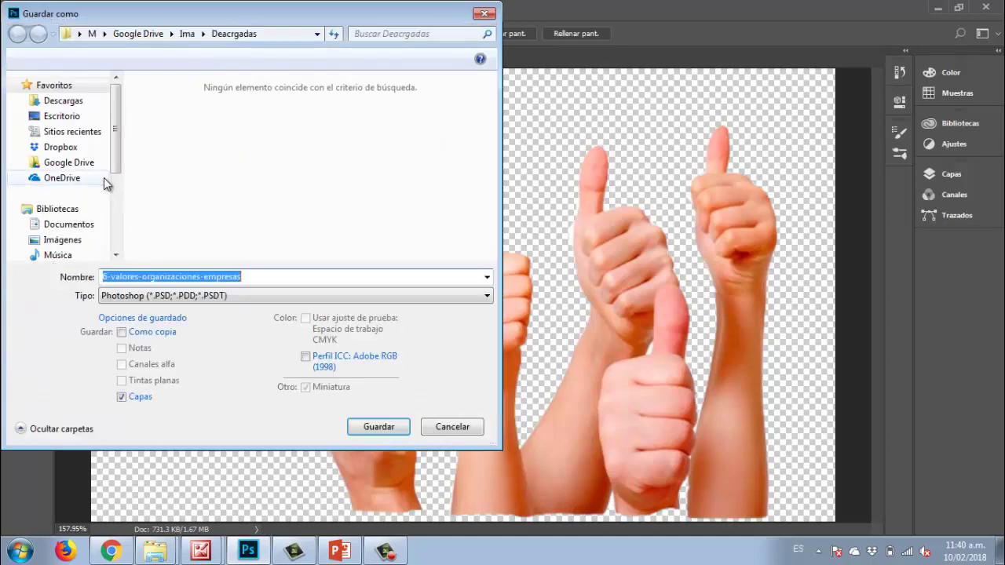
pyautogui.click(230, 301)
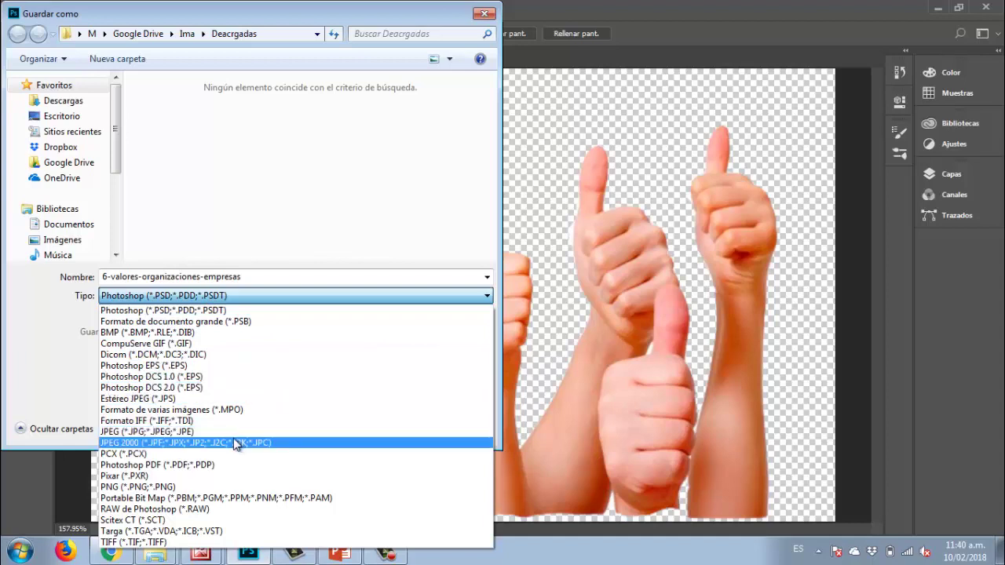
pyautogui.click(153, 487)
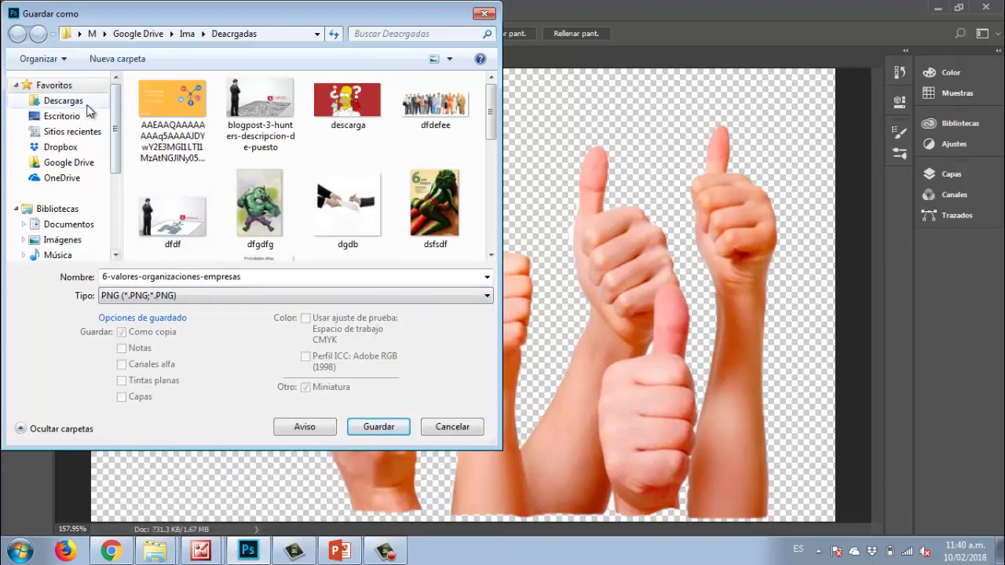
pyautogui.click(66, 118)
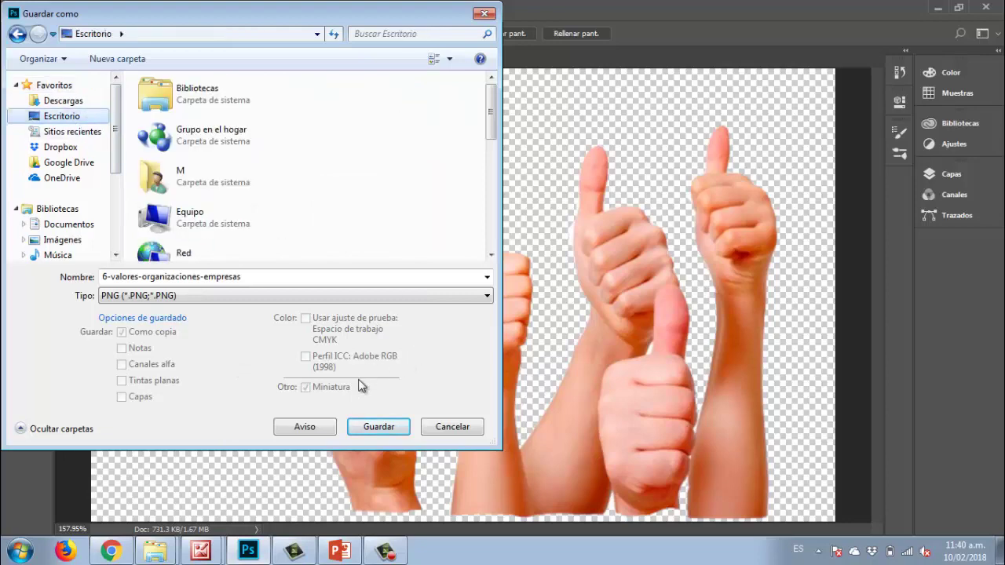
pyautogui.click(375, 429)
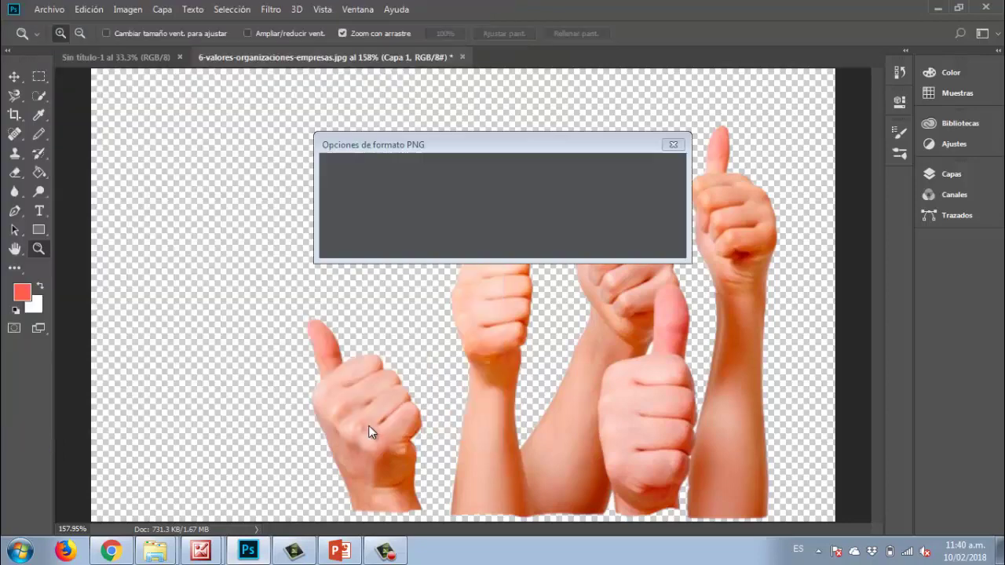
pyautogui.click(632, 170)
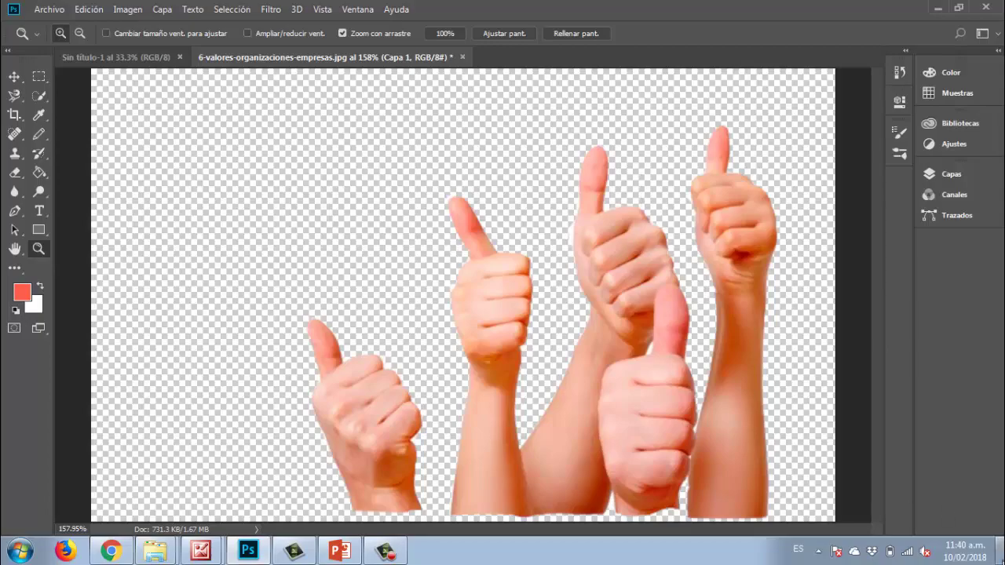
pyautogui.click(1001, 552)
# - Drag 6-valores-organizaciones-empresas.png from the desktop onto PowerPoint's taskbar button
pyautogui.click(189, 302)
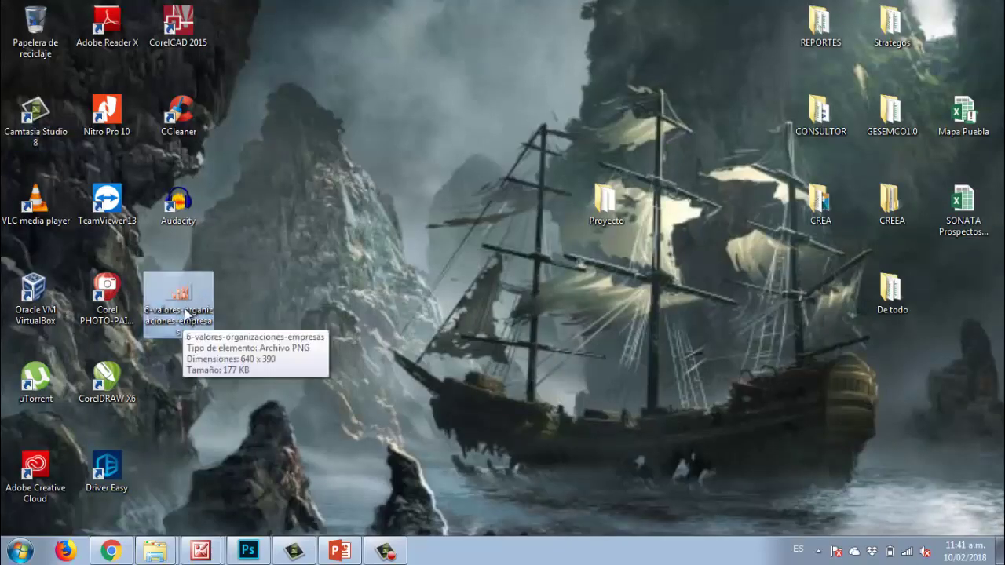
pyautogui.moveTo(194, 316)
pyautogui.mouseDown()
pyautogui.moveTo(445, 400)
pyautogui.moveTo(556, 395)
pyautogui.mouseUp()
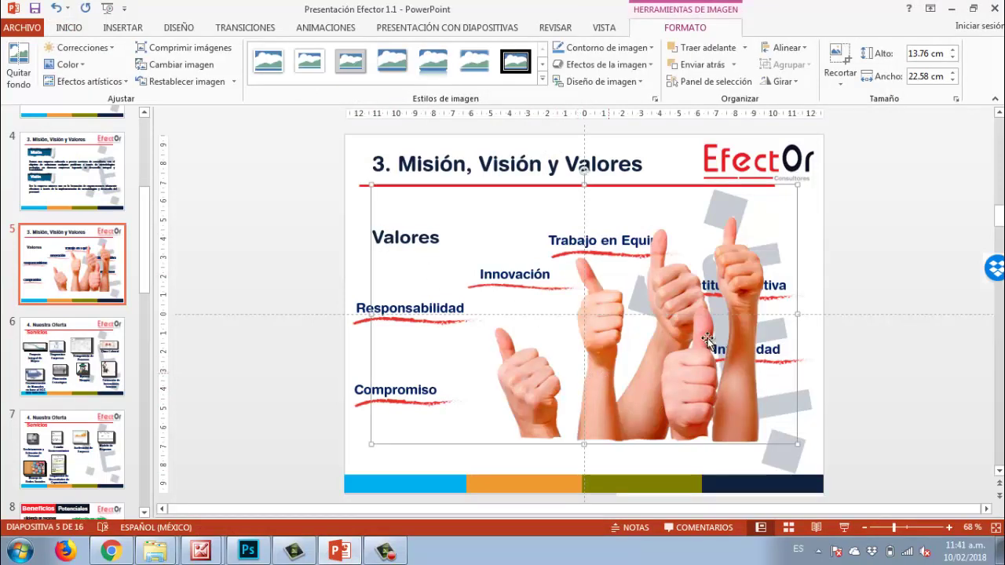
# - Crop empty space off the picture's top, left, right and bottom edges
pyautogui.click(838, 55)
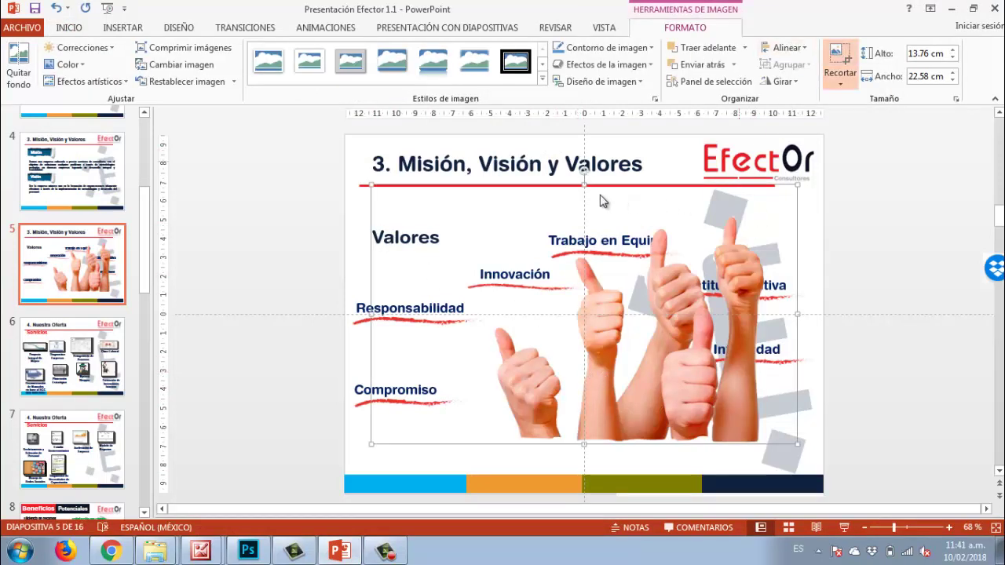
pyautogui.moveTo(584, 185); pyautogui.dragTo(585, 210)
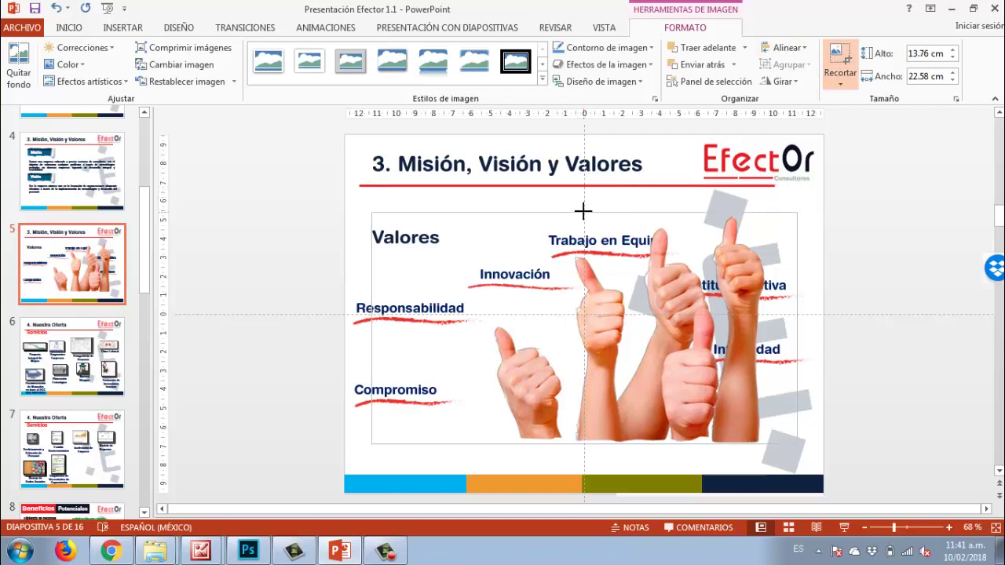
pyautogui.moveTo(371, 334); pyautogui.dragTo(476, 332)
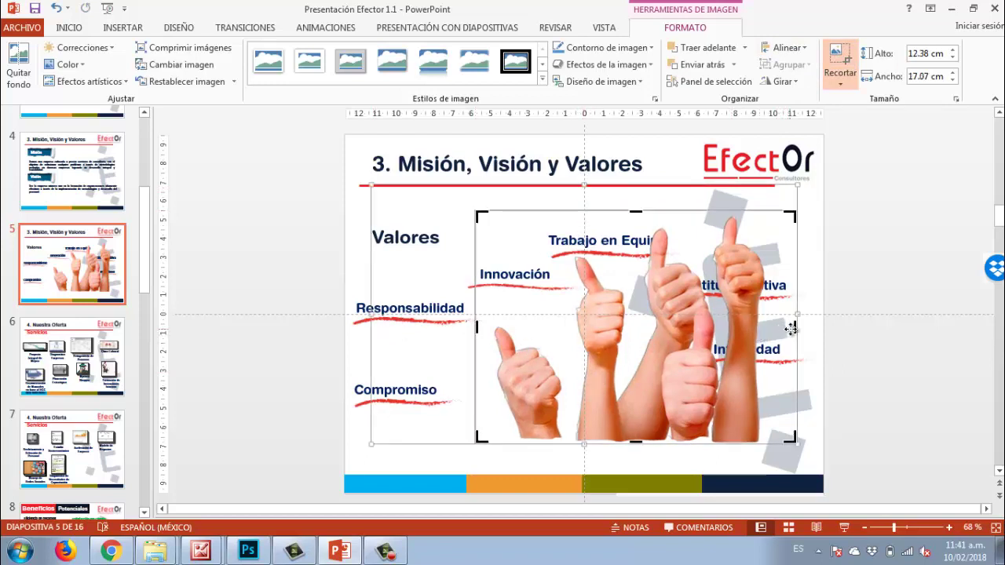
pyautogui.moveTo(796, 327); pyautogui.dragTo(777, 330)
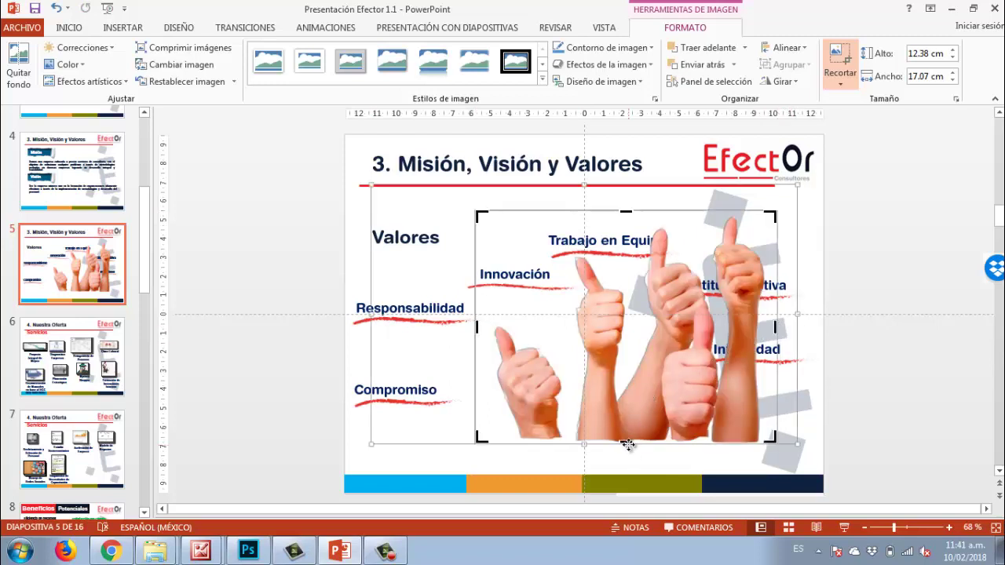
pyautogui.moveTo(626, 443); pyautogui.dragTo(624, 437)
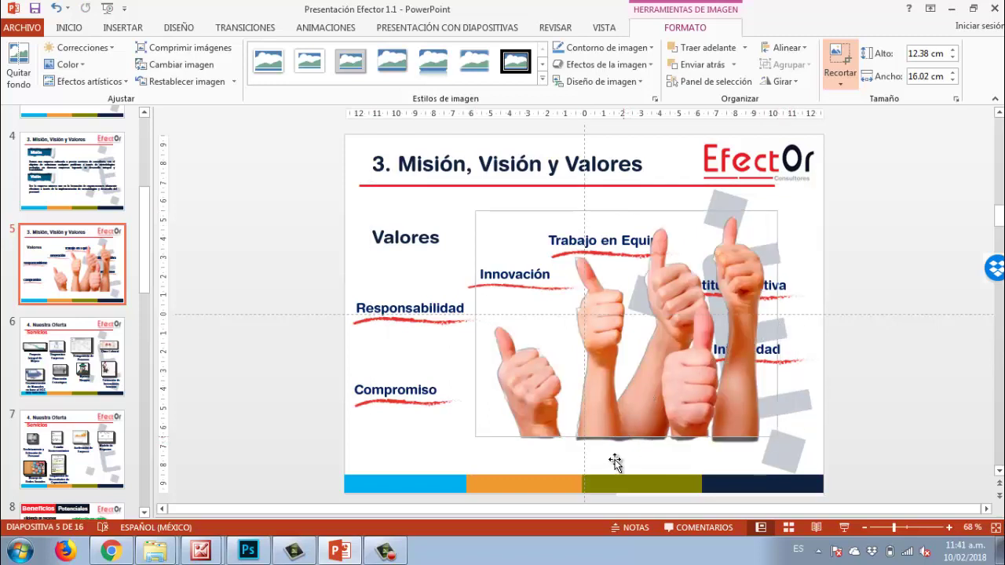
pyautogui.click(608, 462)
# - Shrink the thumbs-up picture and move it to the slide's lower middle
pyautogui.click(563, 363)
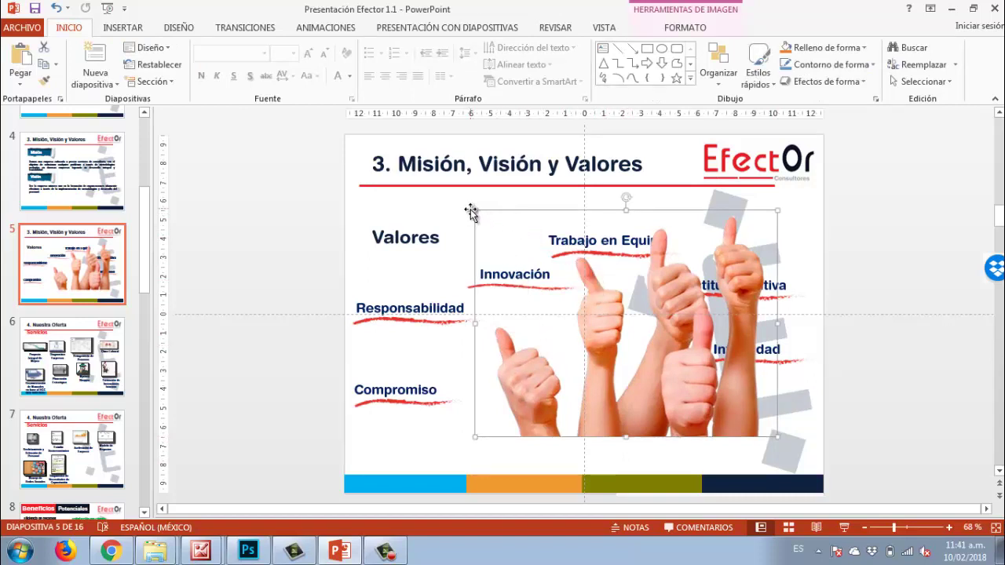
pyautogui.moveTo(470, 209); pyautogui.dragTo(561, 281)
pyautogui.moveTo(624, 385); pyautogui.dragTo(580, 387)
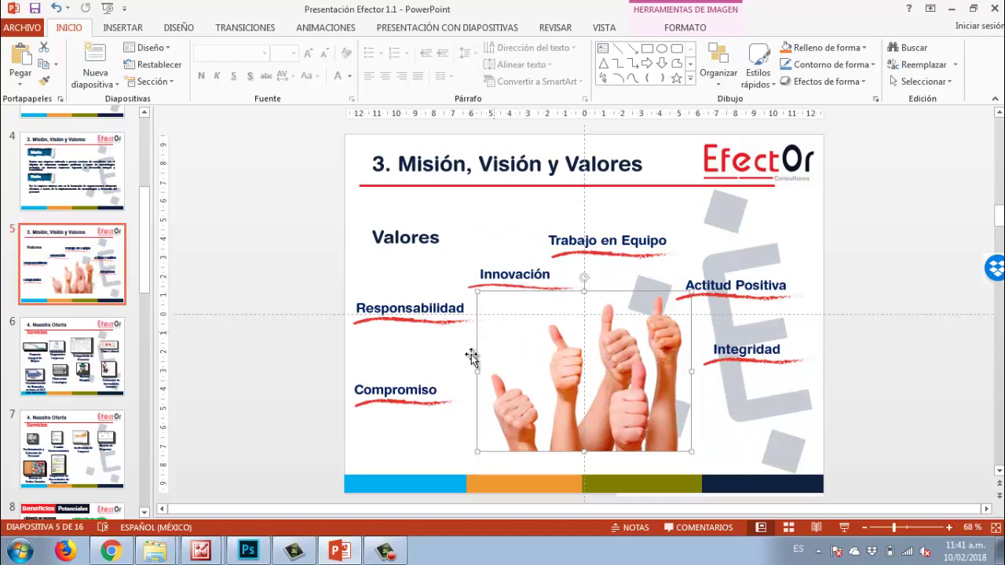
pyautogui.click(400, 453)
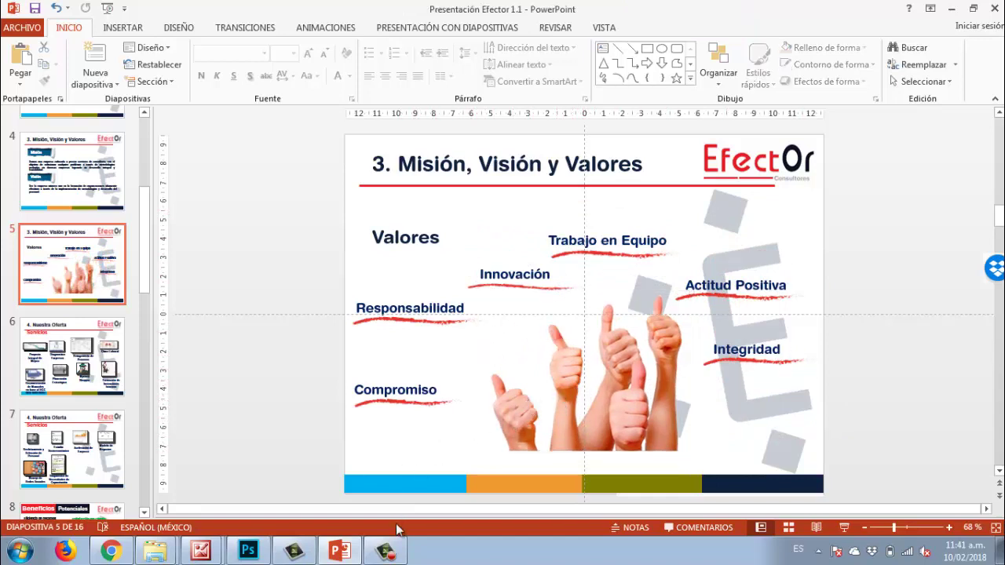
pyautogui.click(394, 554)
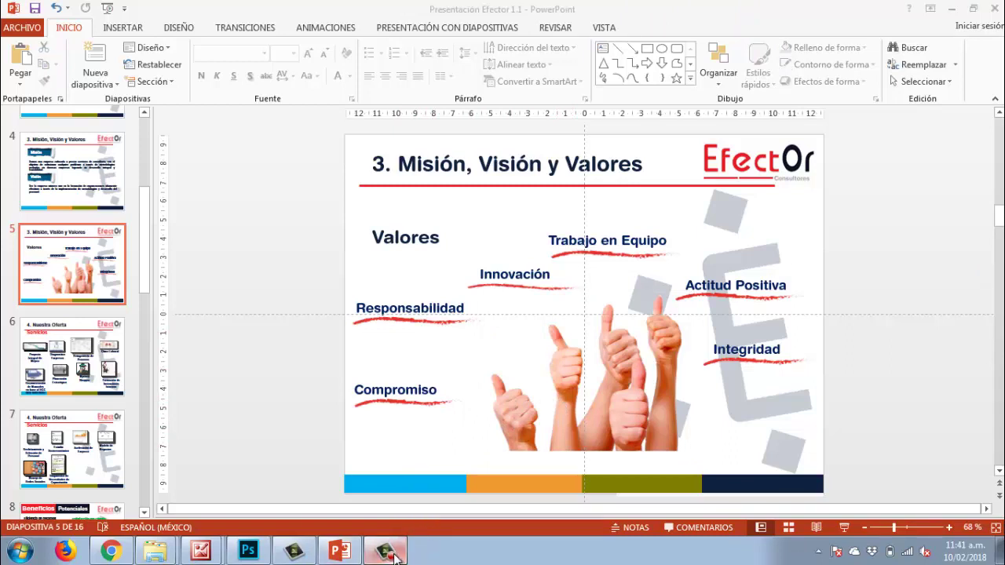